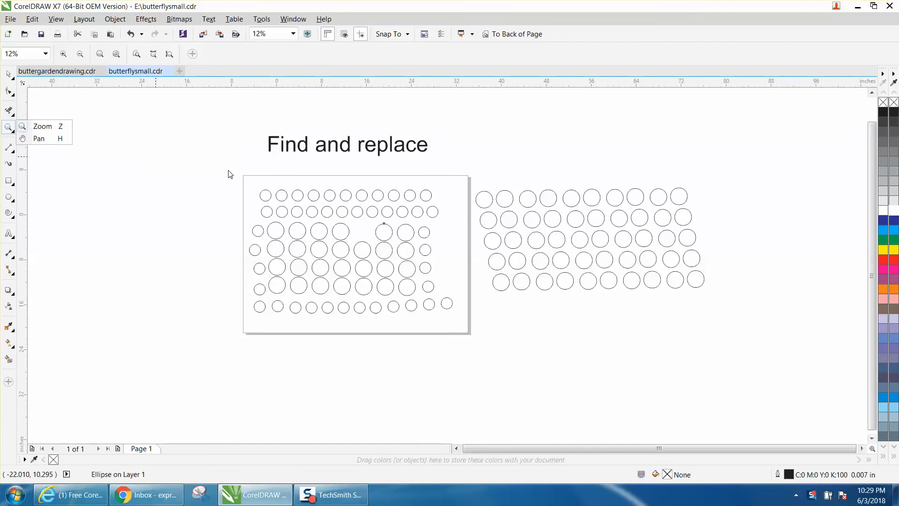
Step: Check the size and object type of a small circle in the page's top row and a circle beside the page
left_click(39, 130)
left_click_drag(190, 156, 726, 365)
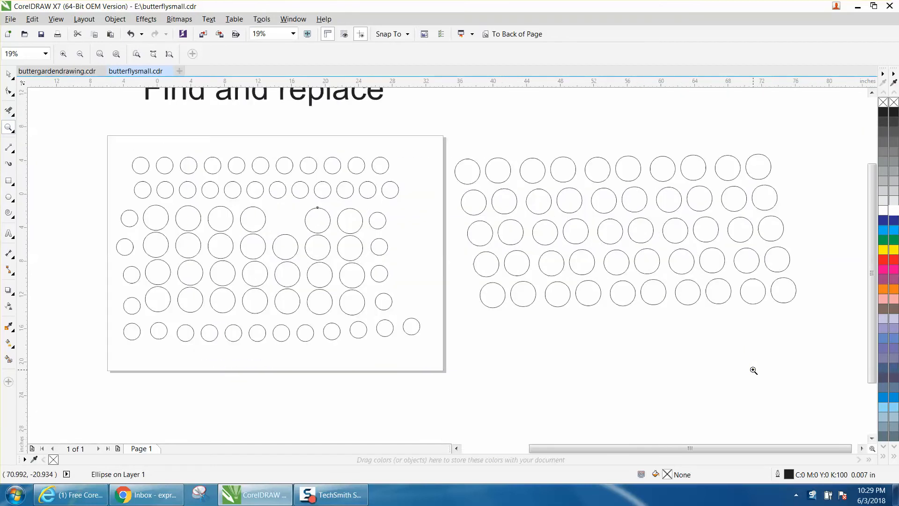
left_click(9, 73)
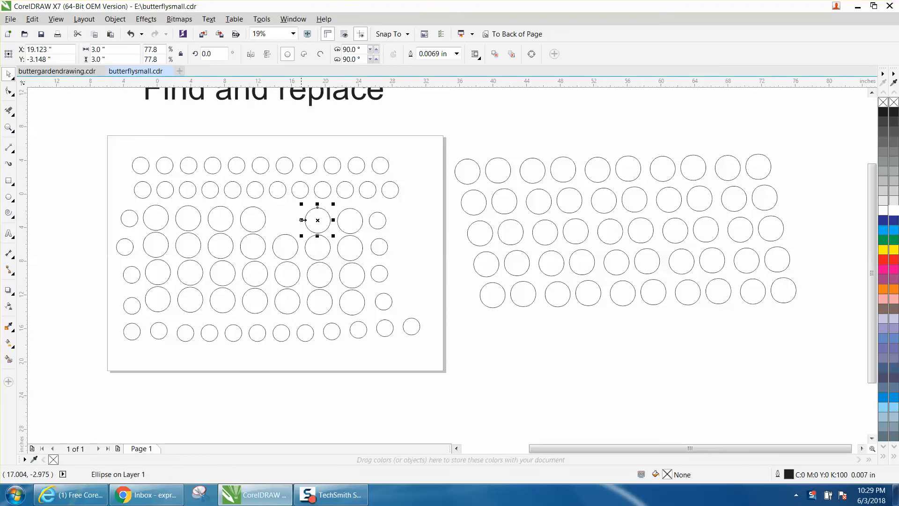
left_click(185, 164)
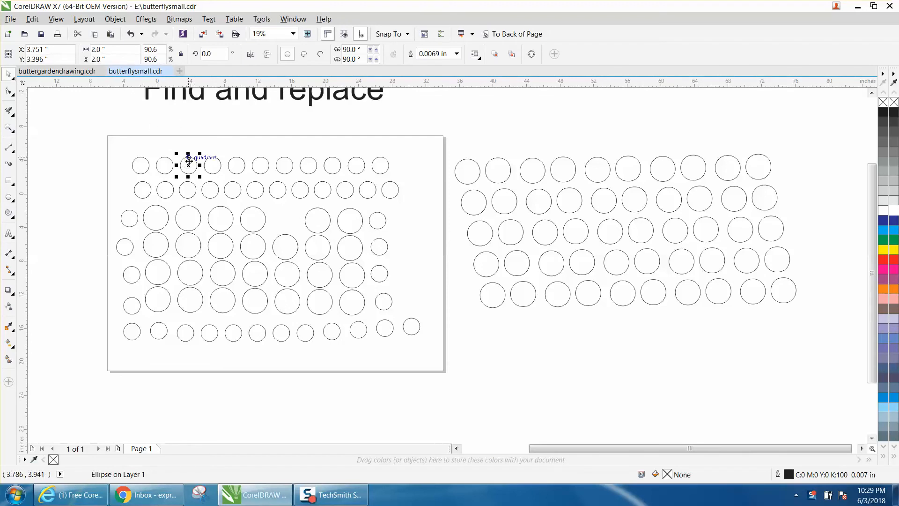
left_click(477, 180)
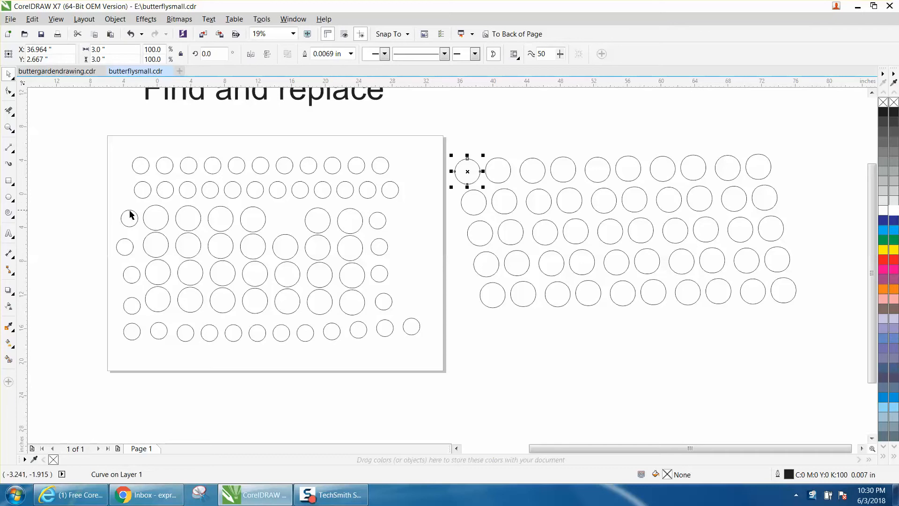
left_click(75, 195)
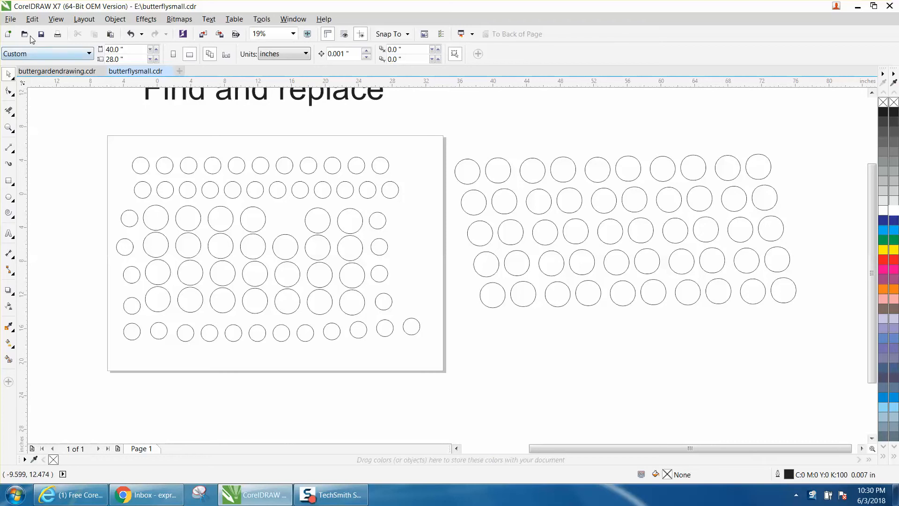
Step: Begin a new object search with the Find Wizard, limited to ellipses
left_click(32, 20)
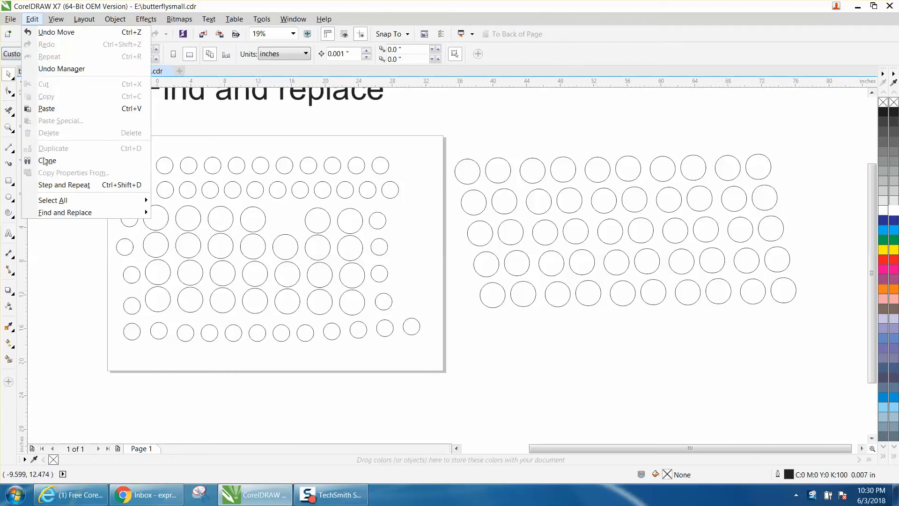
mouse_move(58, 215)
left_click(177, 215)
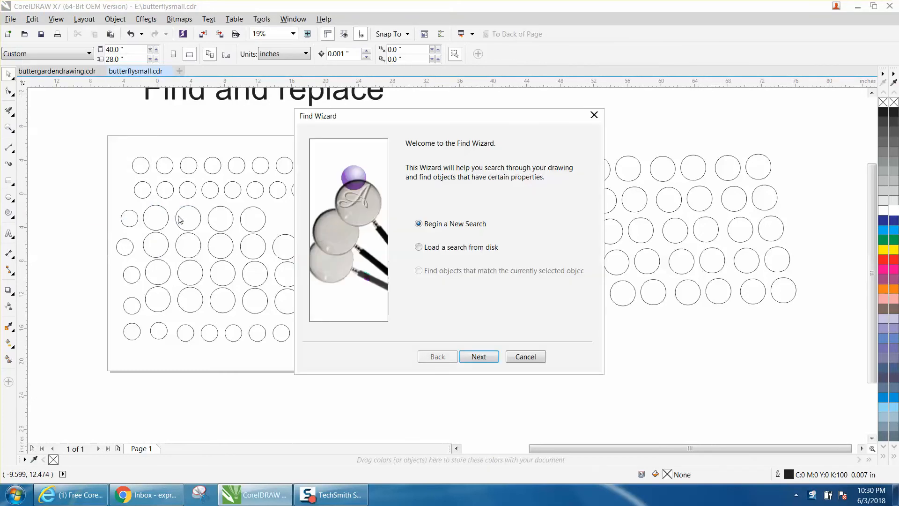
left_click(478, 357)
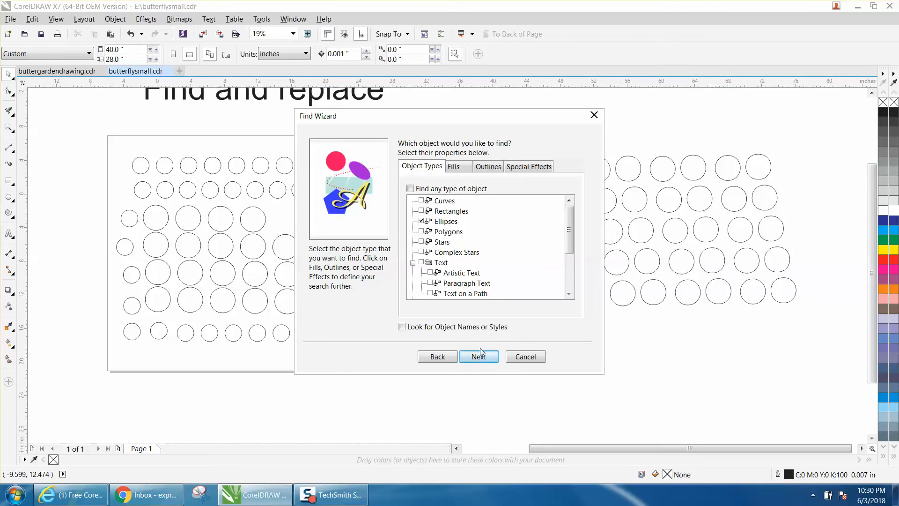
left_click(479, 358)
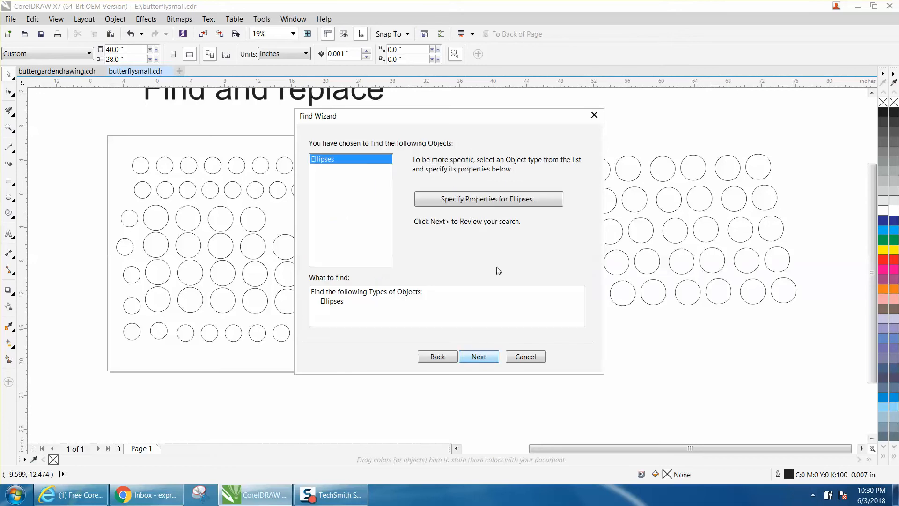
Step: Restrict the ellipse search to objects with a width of 3 inches
left_click(495, 199)
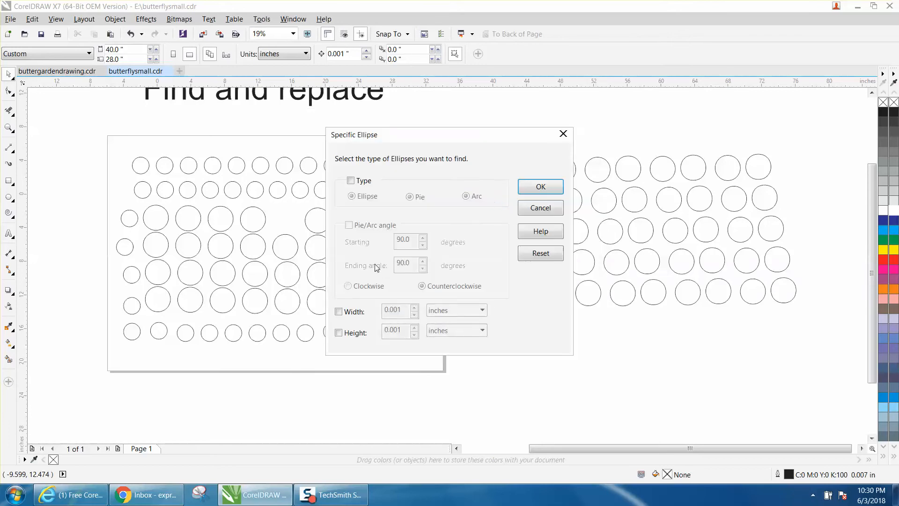
left_click(338, 312)
left_click_drag(395, 311, 366, 313)
type("3")
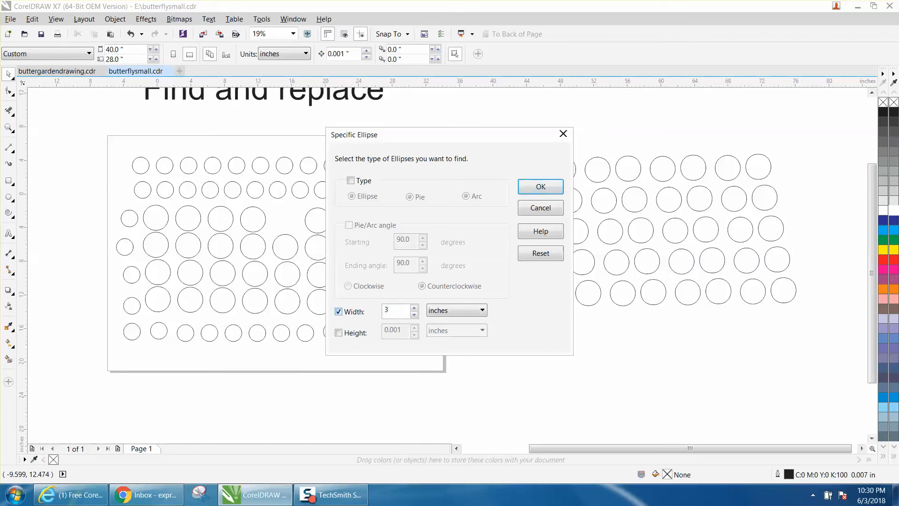
left_click(534, 189)
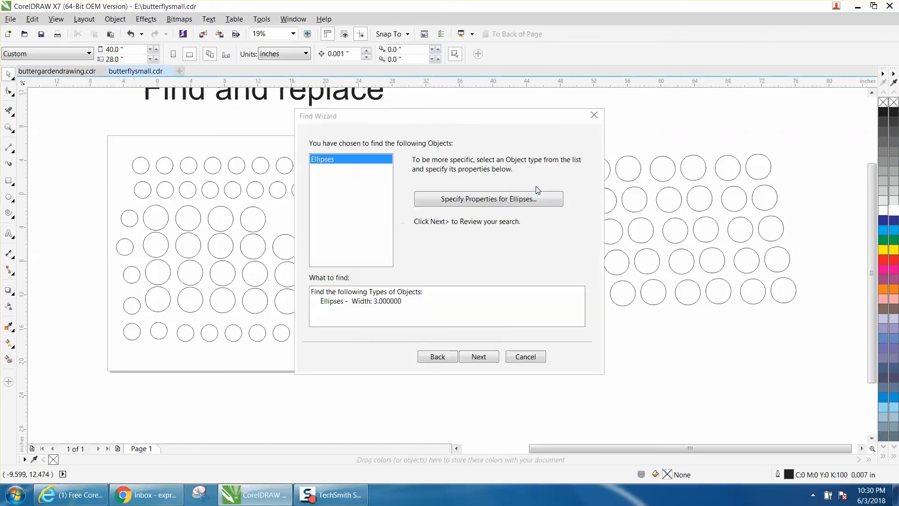
Step: Run the ellipse search and select all matching circles in the drawing
left_click(482, 358)
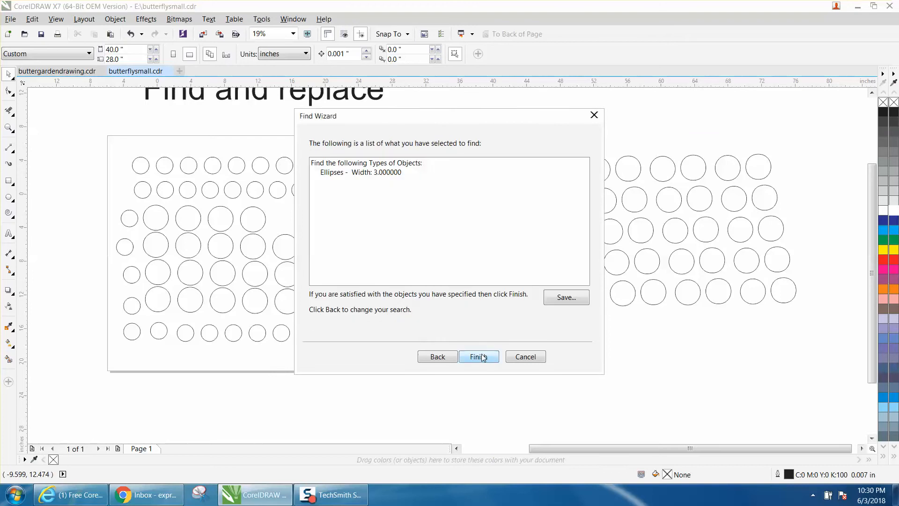
left_click(478, 357)
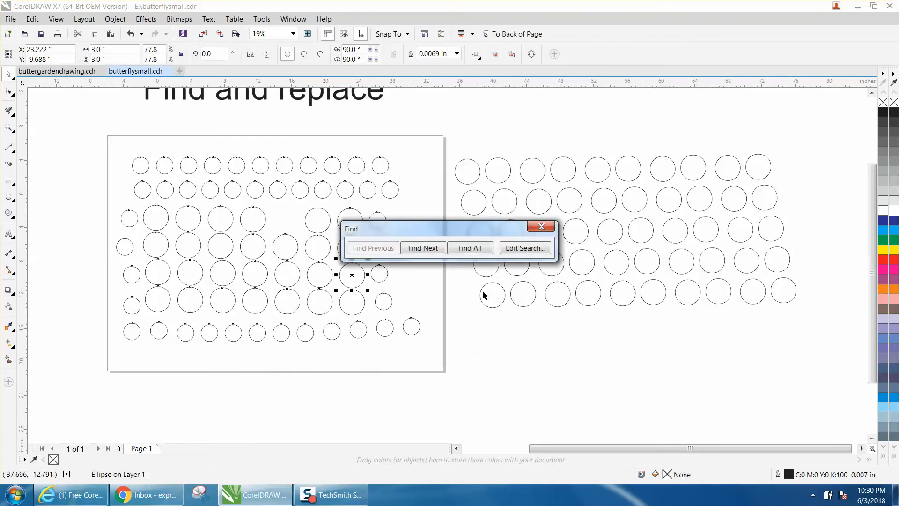
left_click(479, 254)
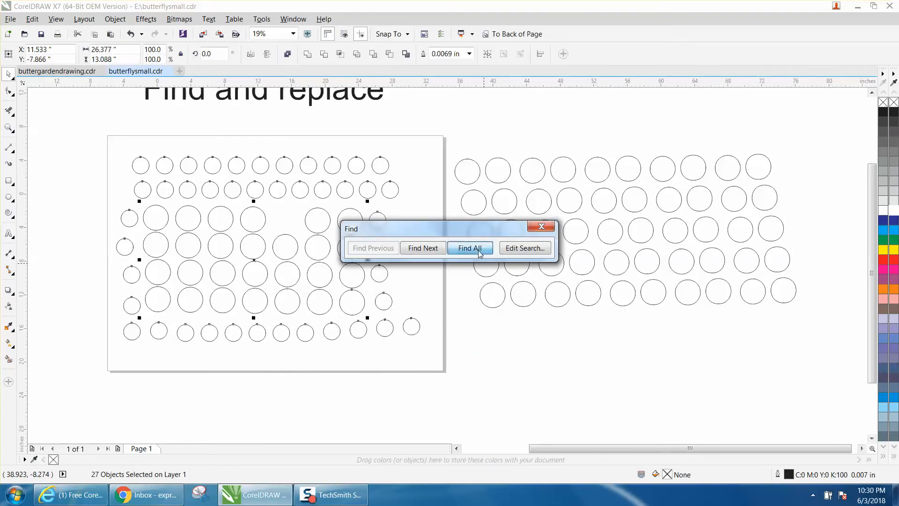
Step: Give the selected 3-inch circles a red outline and a black fill
left_click(541, 226)
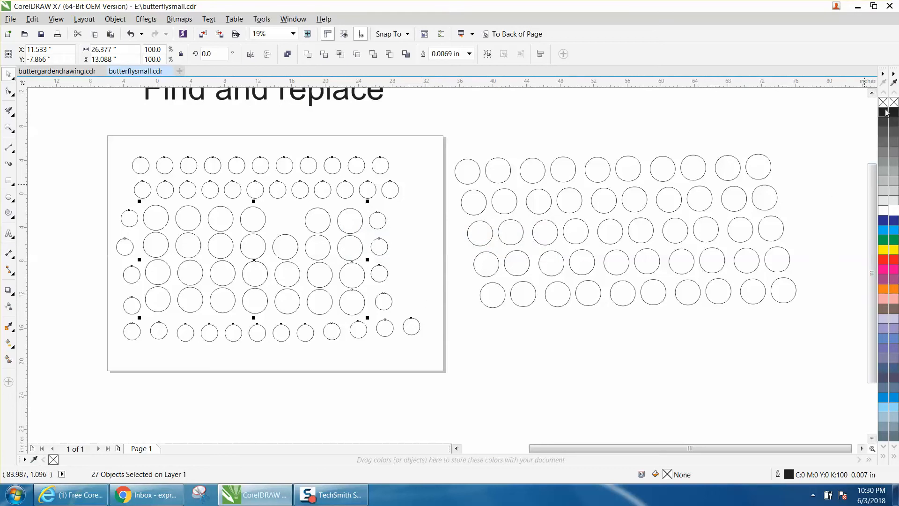
right_click(883, 262)
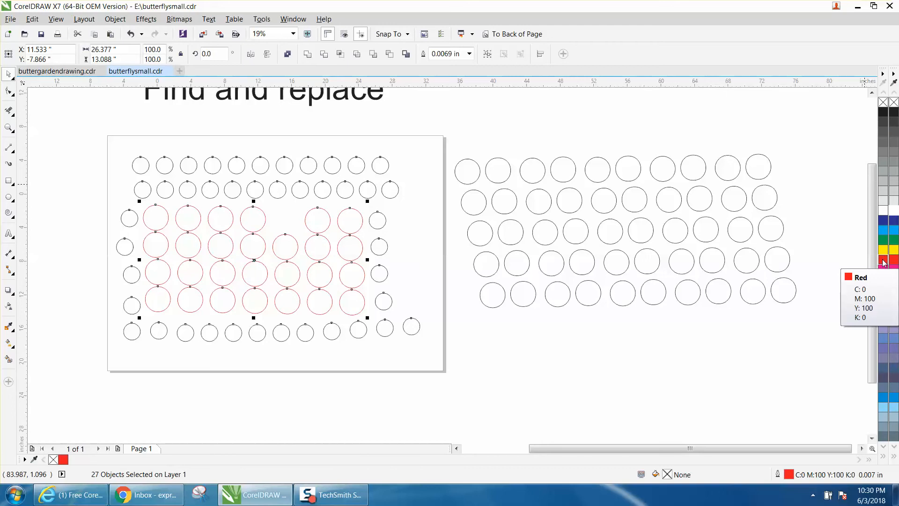
left_click(883, 112)
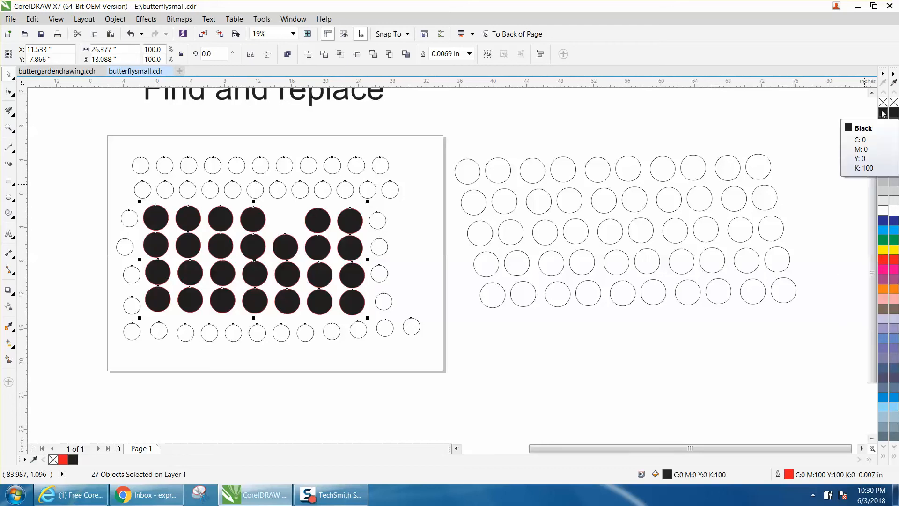
Step: Delete the selected black circles and undo the deletion
key("Delete")
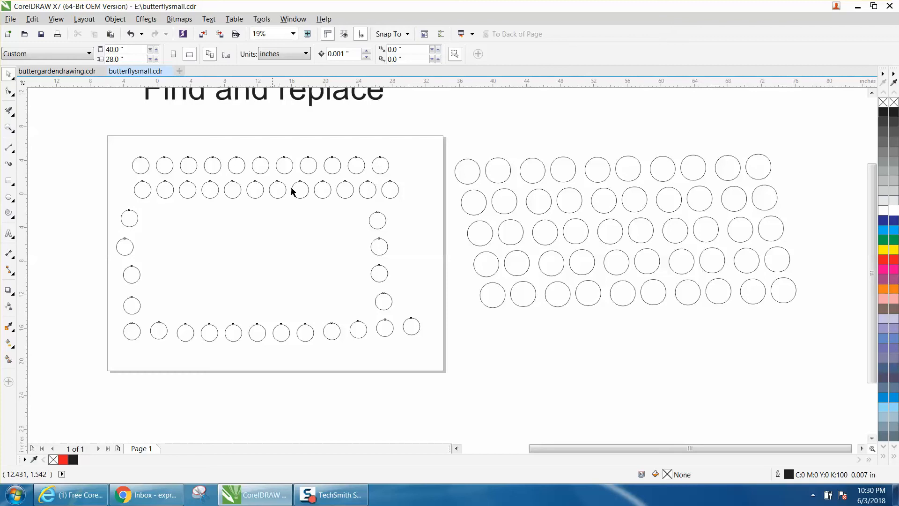
left_click(131, 34)
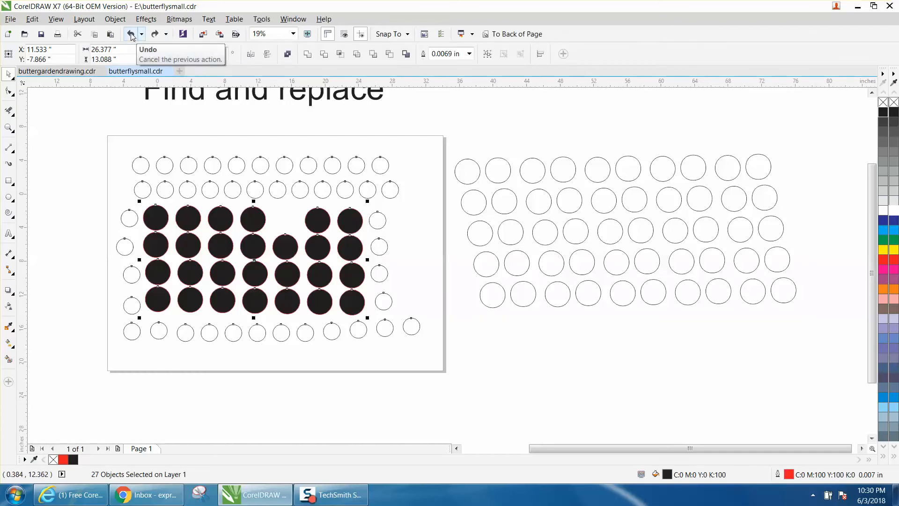
left_click(115, 19)
mouse_move(136, 173)
left_click(310, 120)
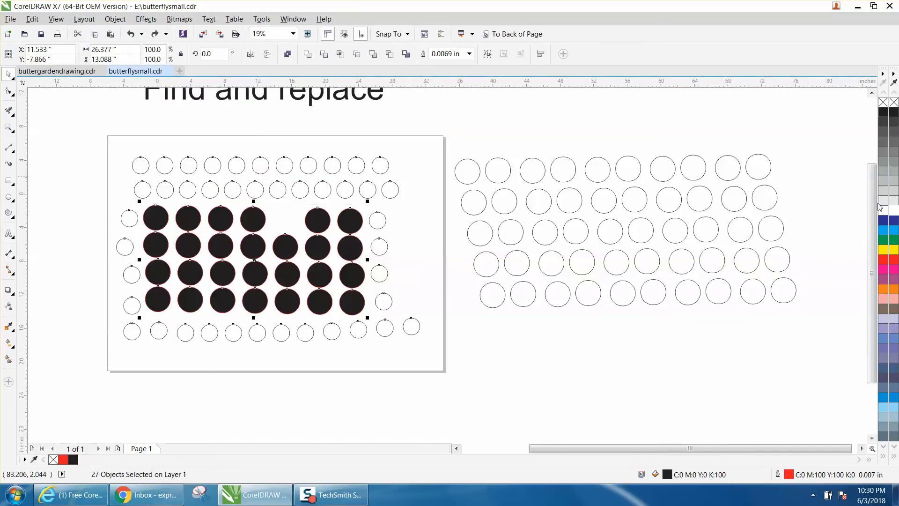
Step: Fill the selected circles yellow, and undo both the yellow and the black fill
left_click(883, 250)
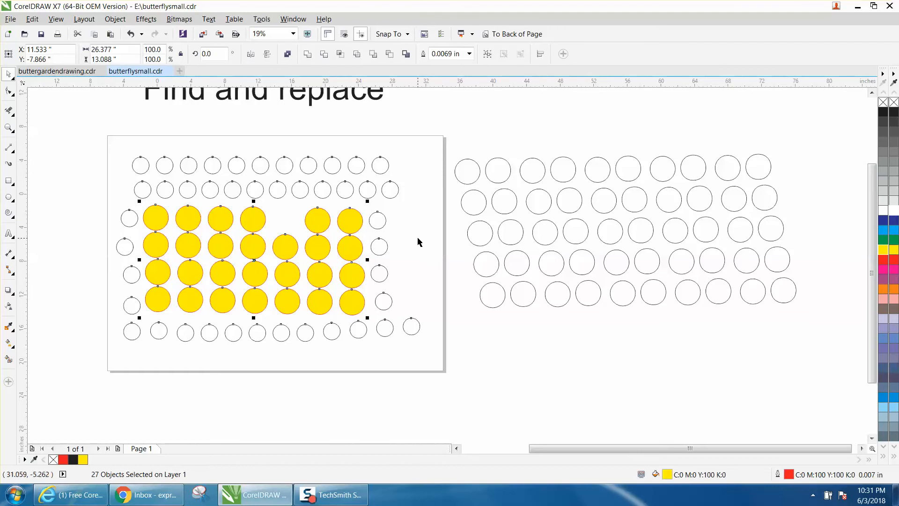
left_click(290, 207)
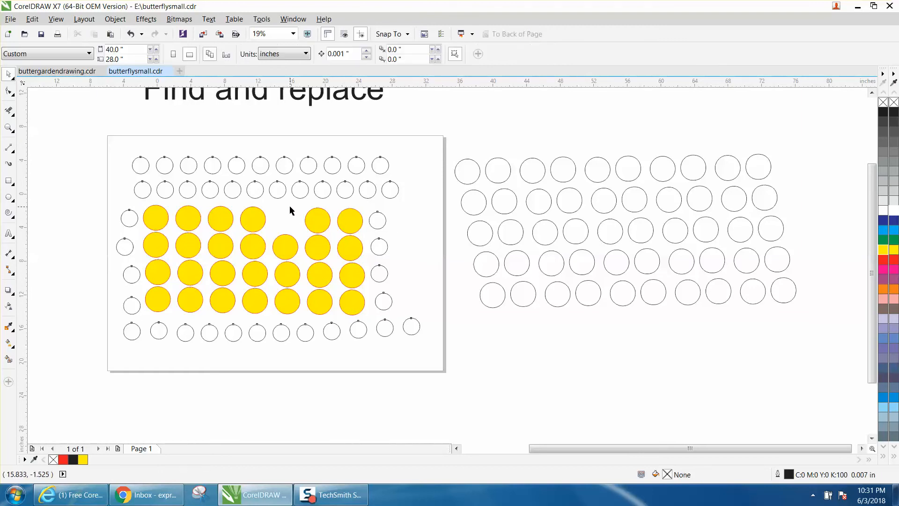
left_click(131, 35)
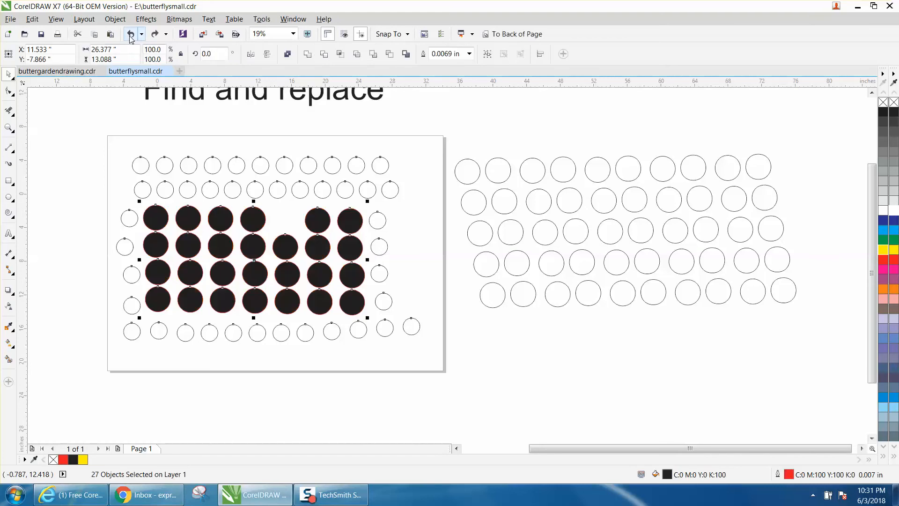
left_click(130, 35)
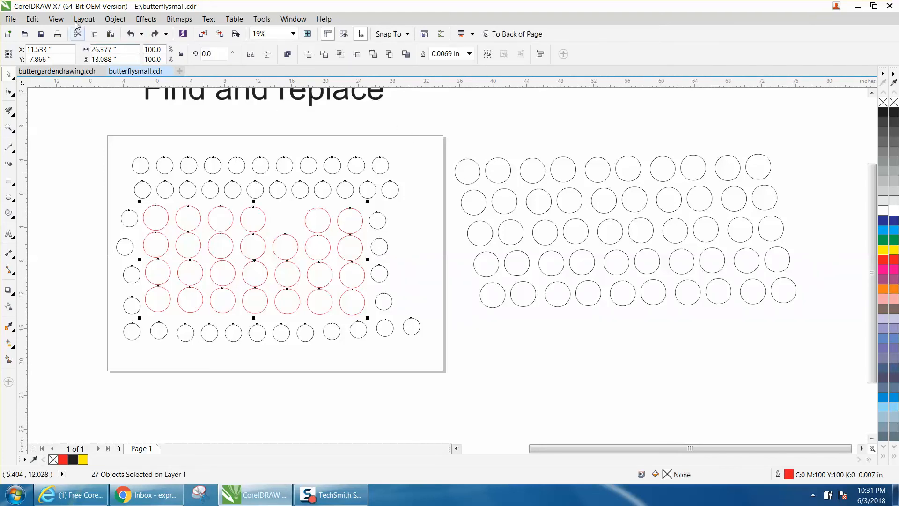
Step: Begin another Find Wizard object search, this time limited to curves
left_click(32, 19)
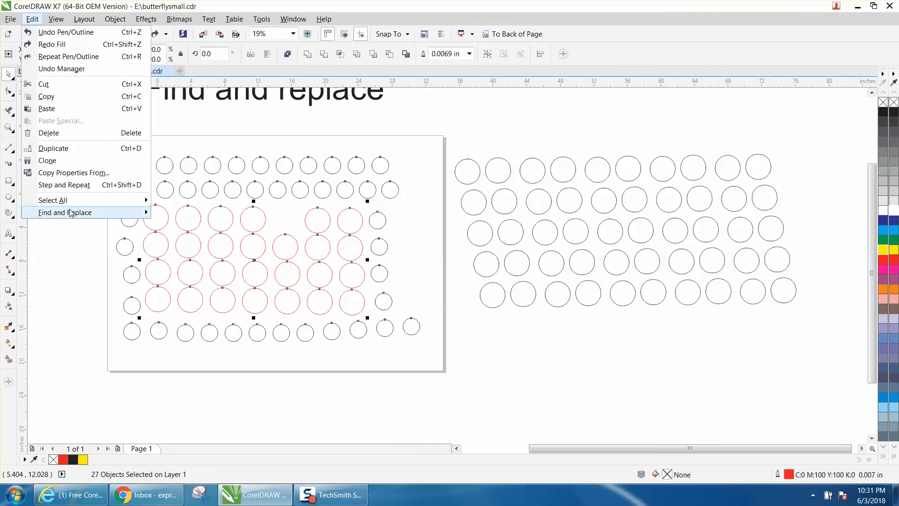
mouse_move(71, 212)
left_click(187, 213)
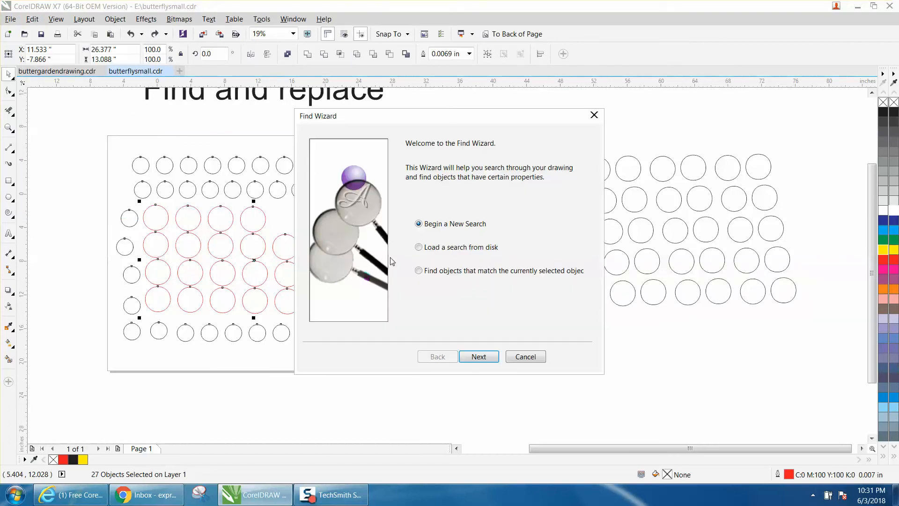
left_click(478, 356)
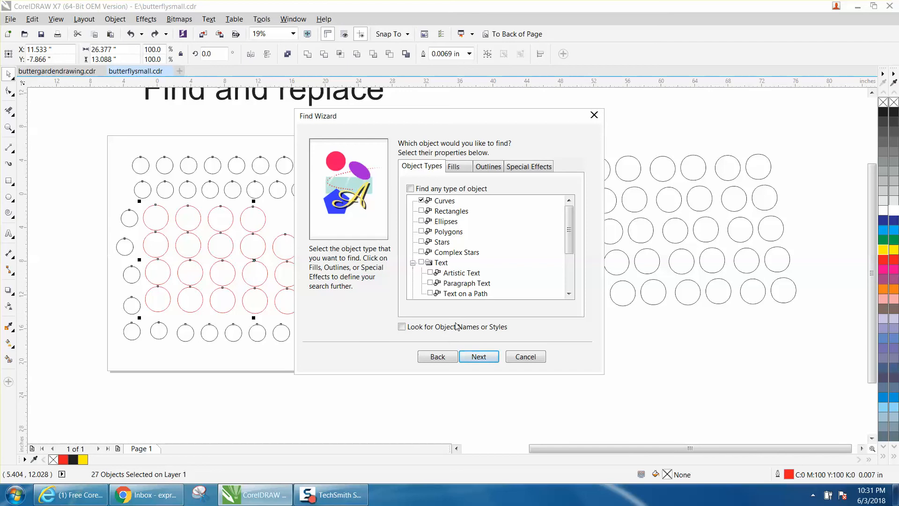
left_click(473, 358)
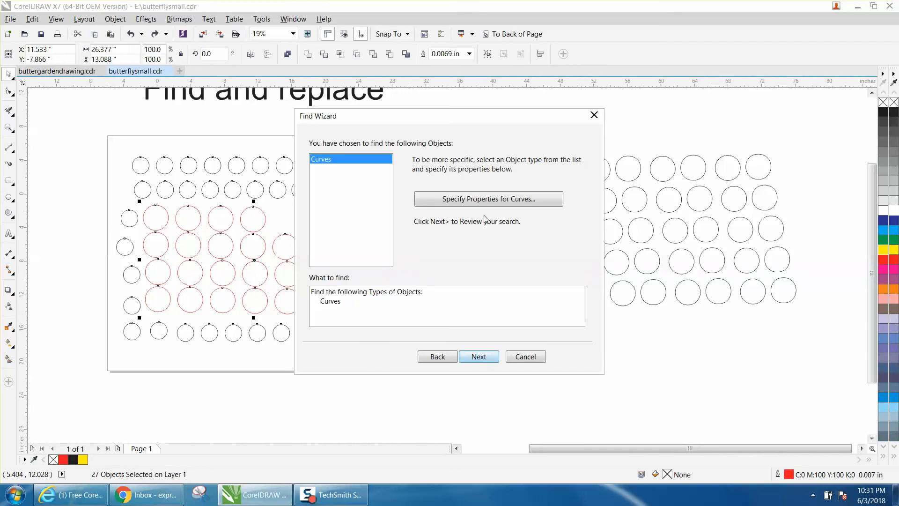
Step: Restrict the curve search to objects with exactly 2 nodes
left_click(487, 201)
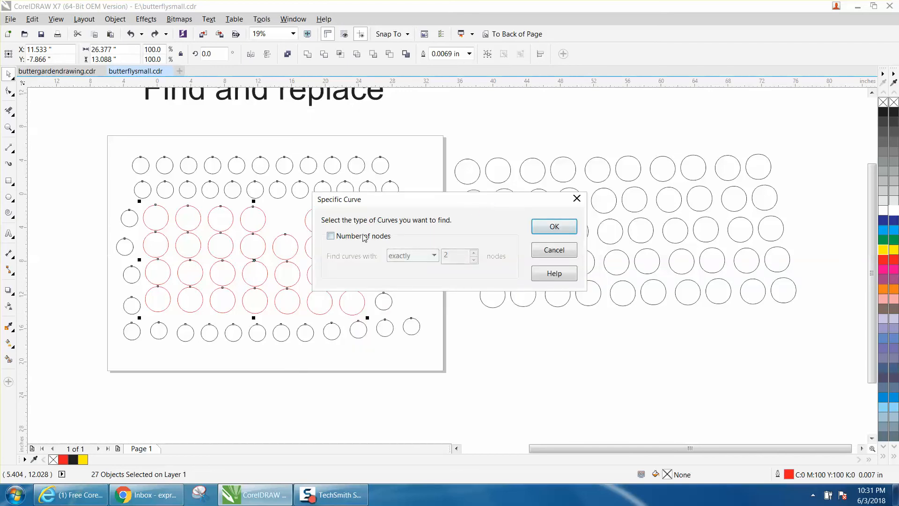
left_click(336, 237)
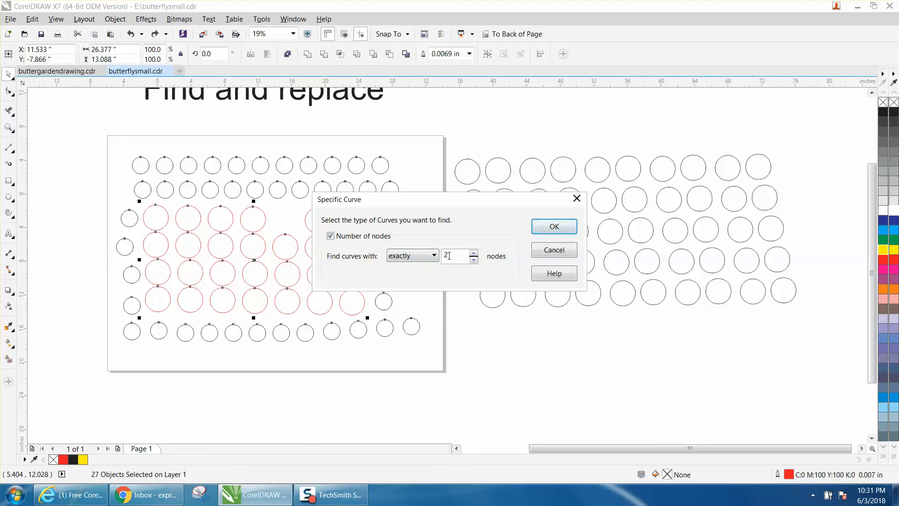
left_click(546, 232)
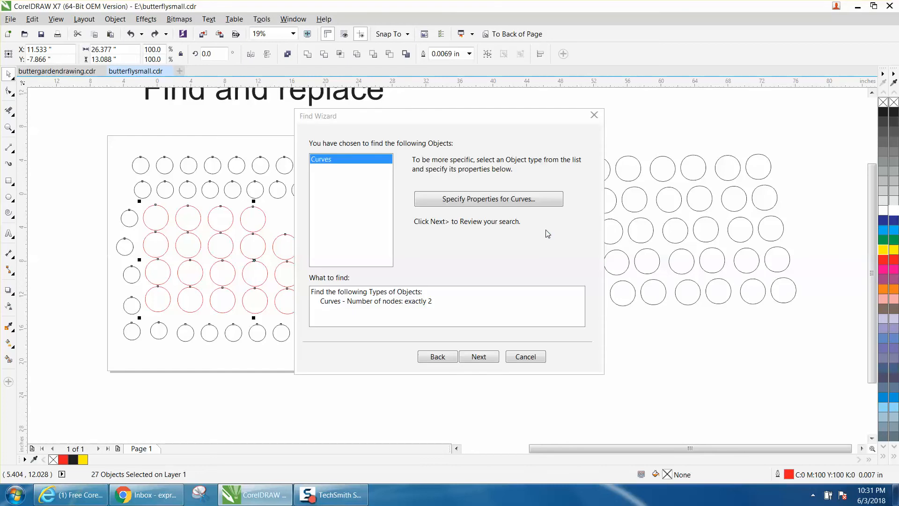
Step: Run the curve search and select all matching curves in the drawing
left_click(482, 356)
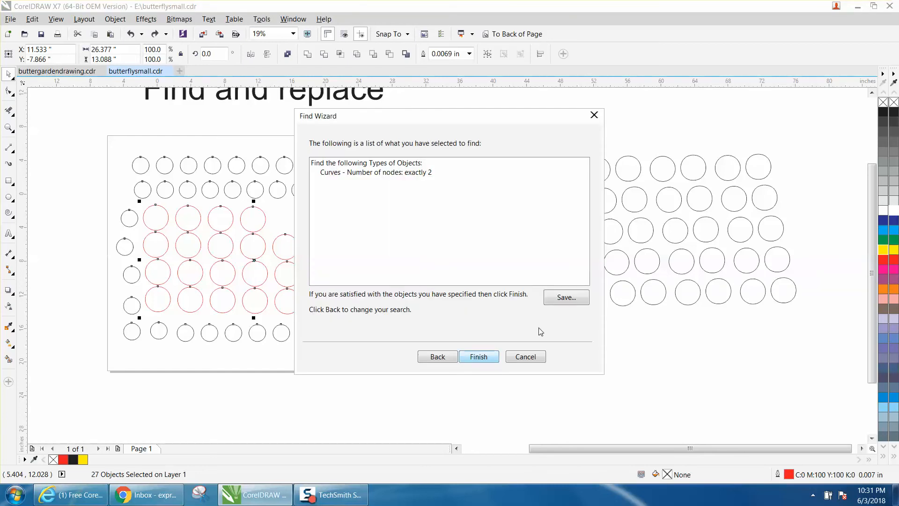
left_click(485, 359)
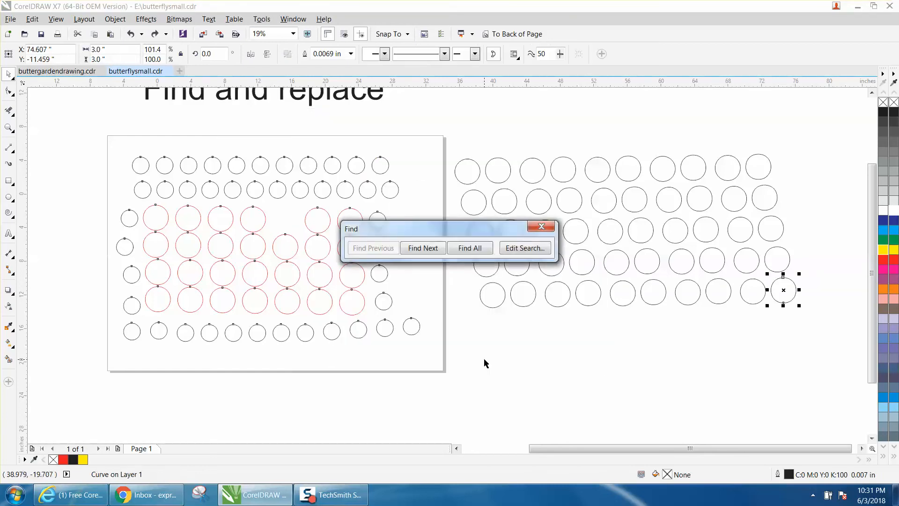
left_click(475, 251)
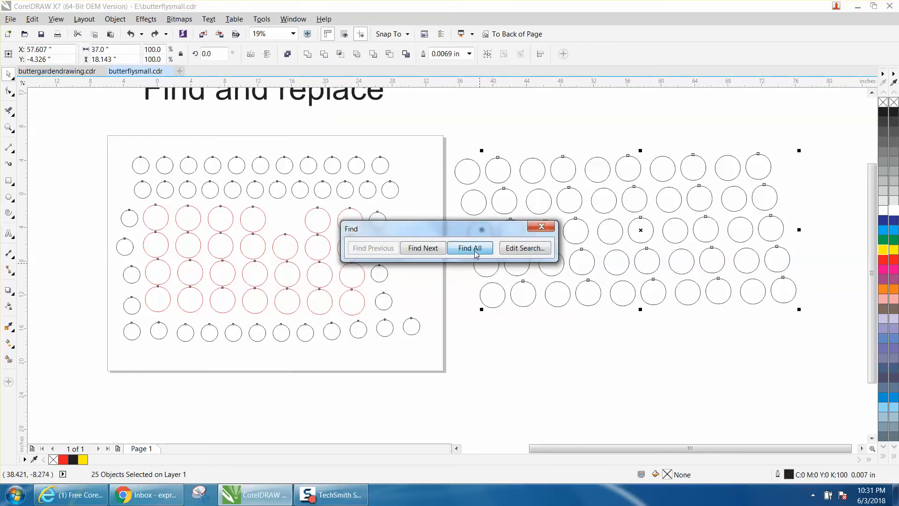
Step: Close the search and move the selected 2-node circles about 21 inches down, clear of the remaining circles beside the page
left_click(541, 227)
scroll(528, 244, "down", 2)
left_click_drag(583, 236, 588, 328)
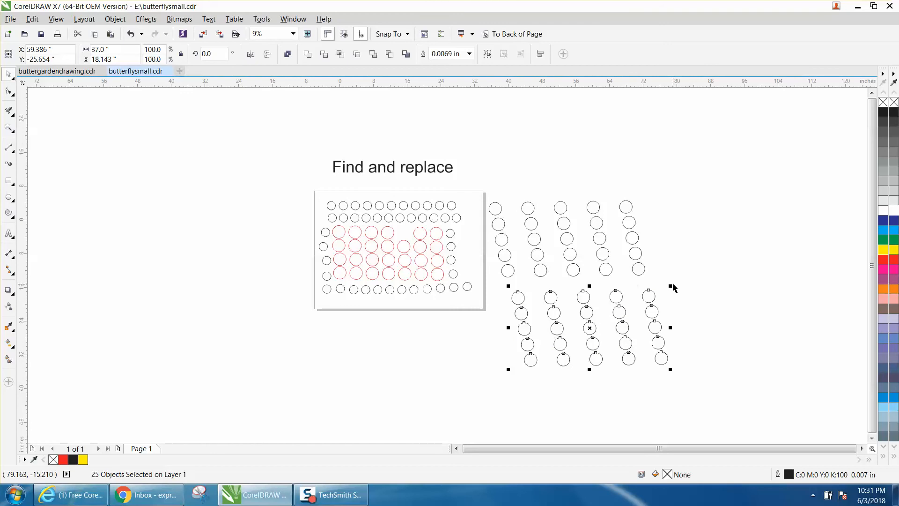
Step: Compare the nodes of a circle in the upper set with those of a circle in the separated lower set
left_click(574, 268)
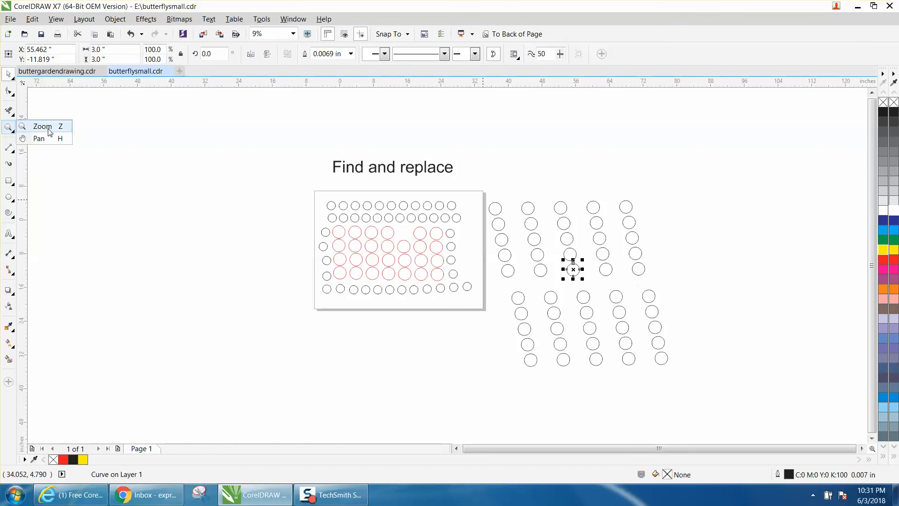
left_click(42, 127)
left_click_drag(526, 232, 648, 312)
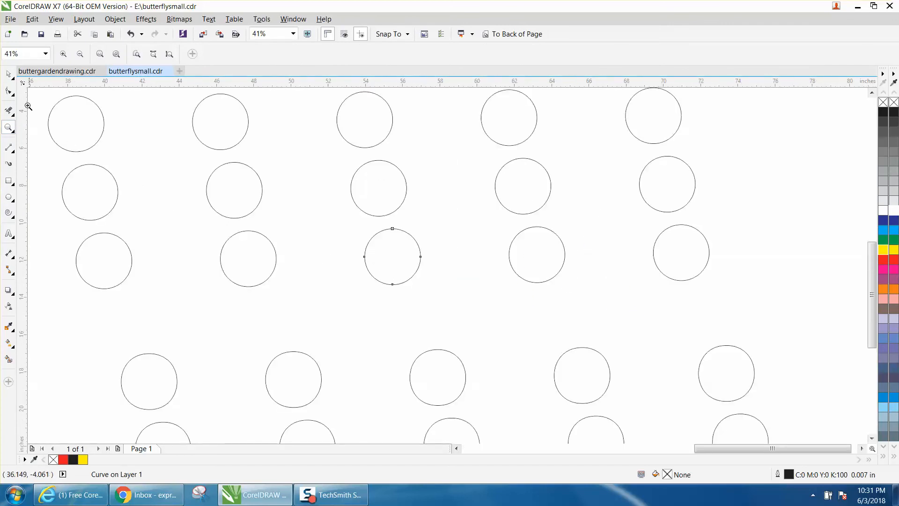
left_click(12, 78)
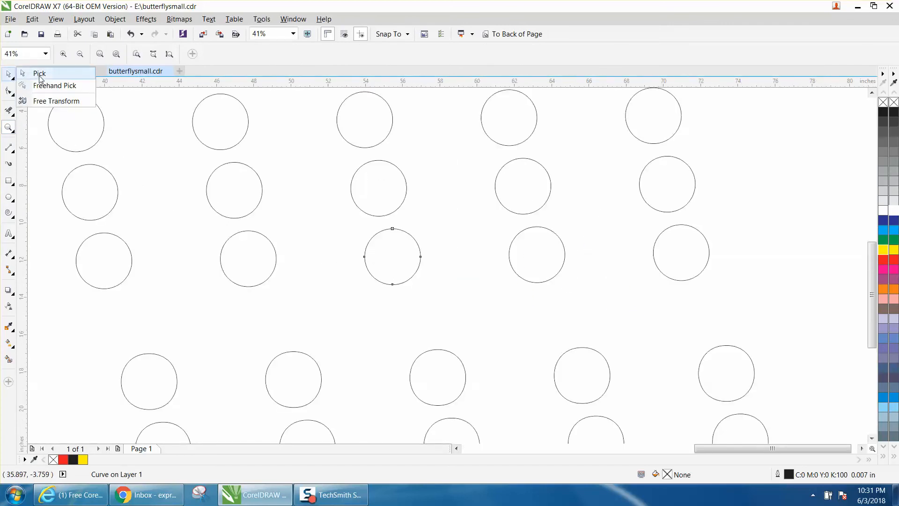
left_click(22, 92)
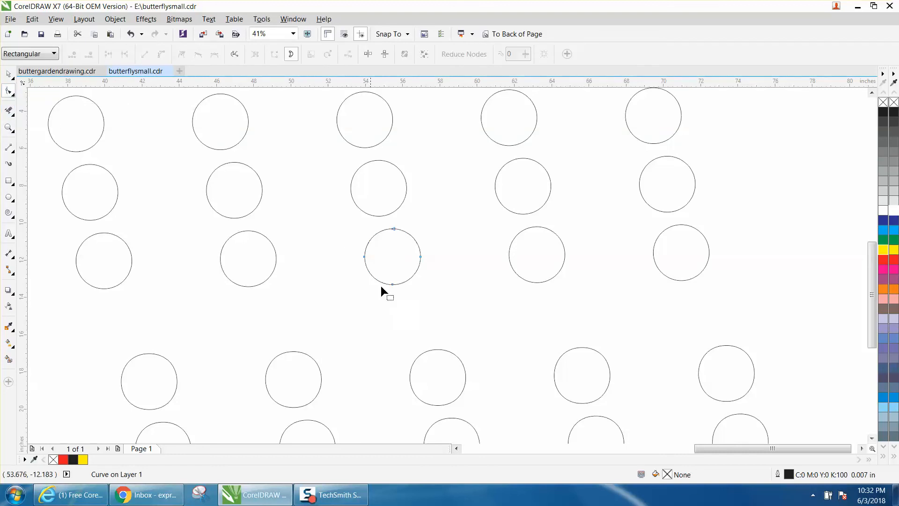
left_click(437, 350)
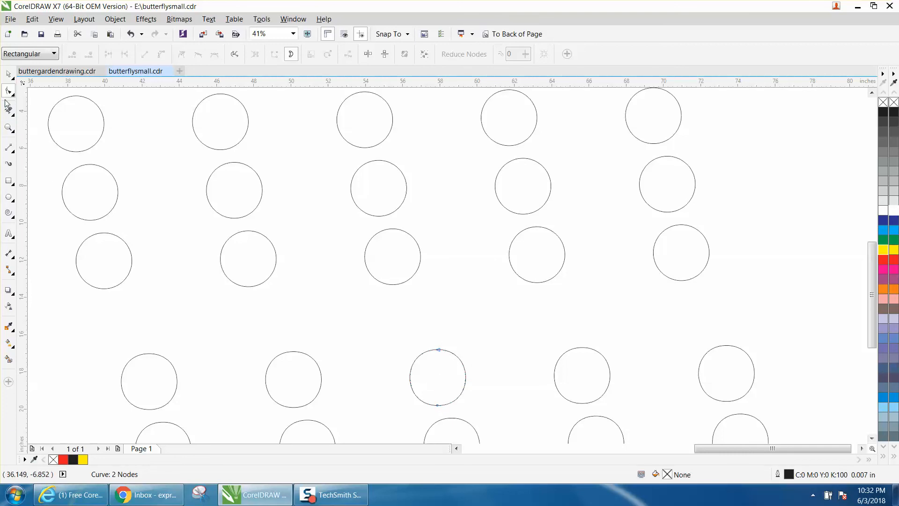
left_click(9, 74)
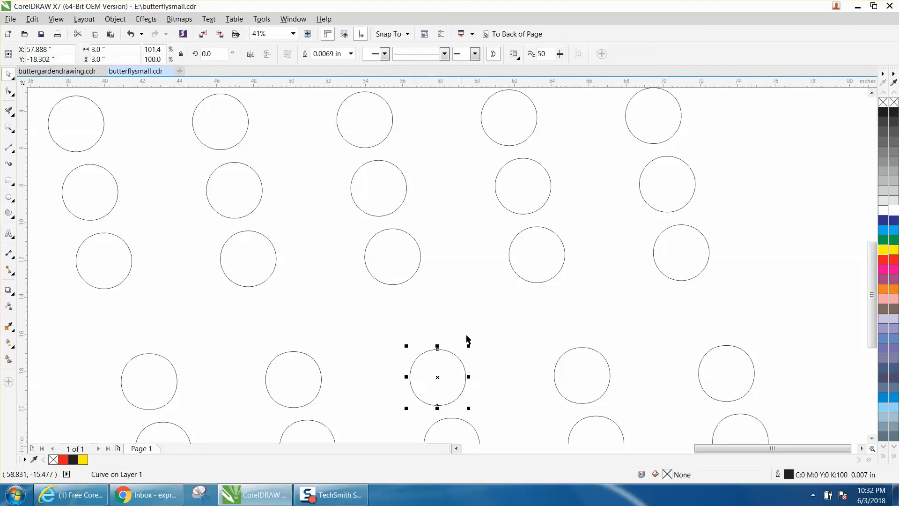
scroll(861, 276, "down", 5)
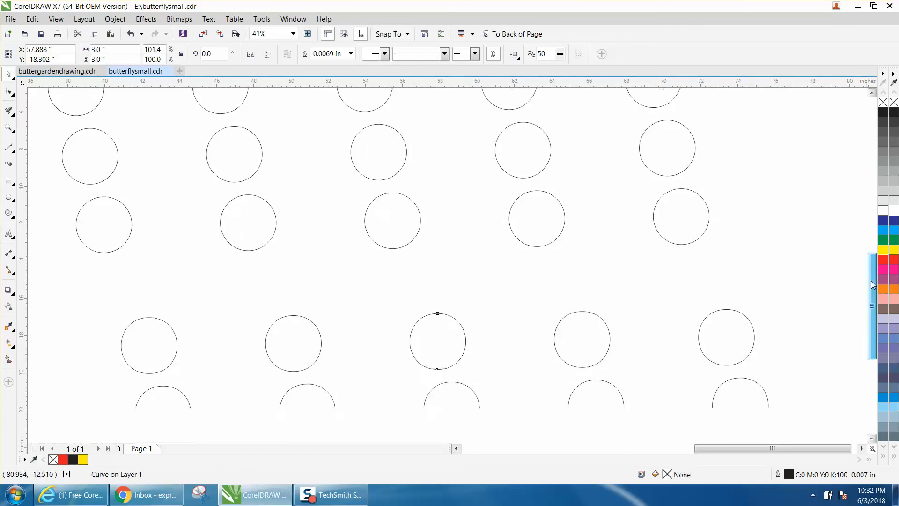
scroll(458, 259, "down", 2)
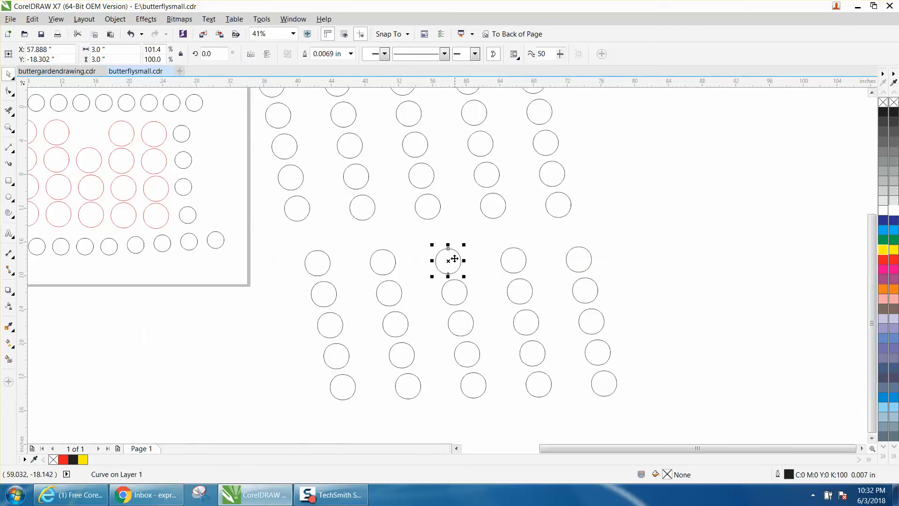
scroll(457, 261, "down", 1)
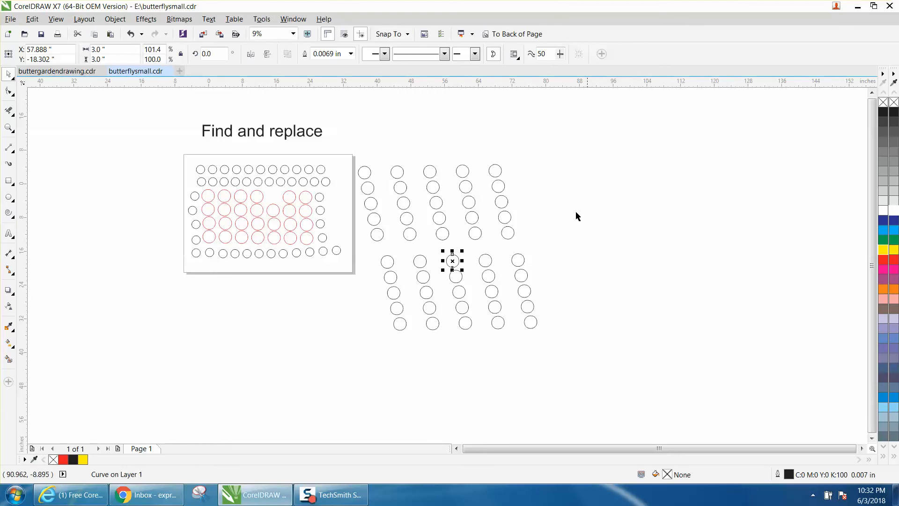
left_click(459, 244)
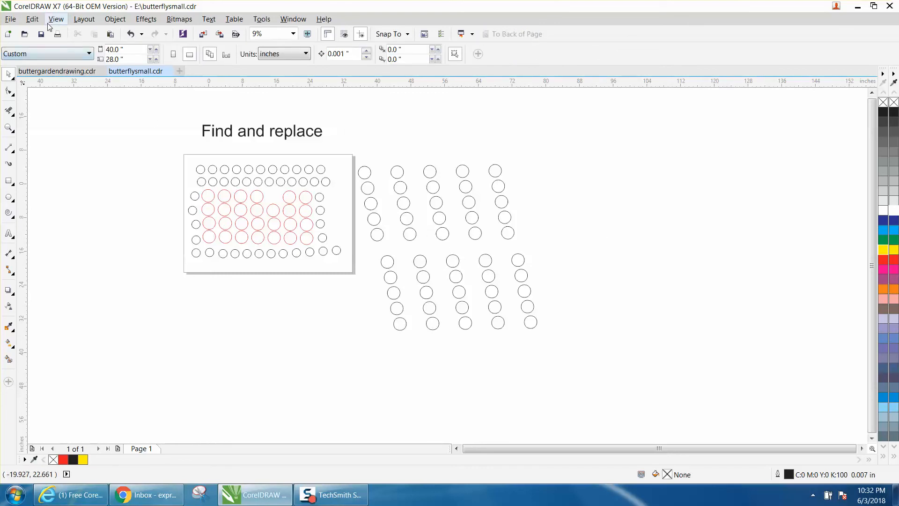
Step: Begin a new Find Wizard object search limited to curves
left_click(31, 19)
mouse_move(70, 213)
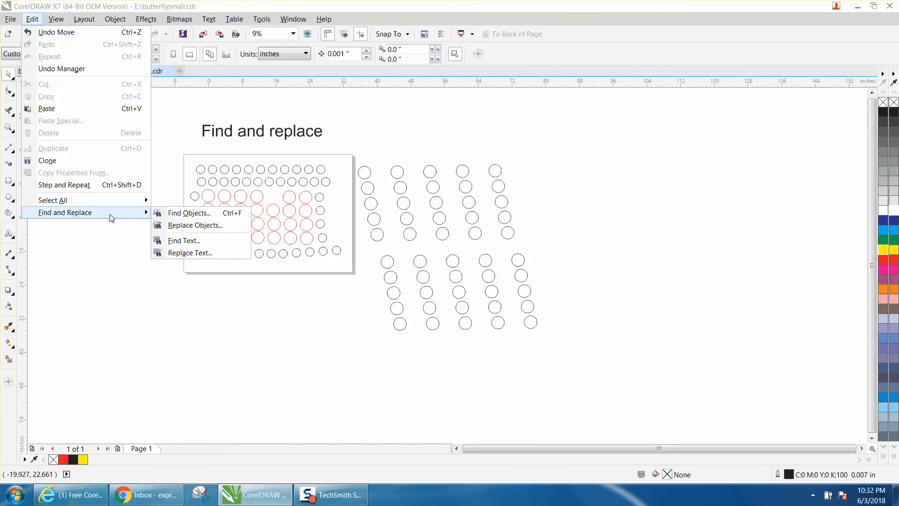
left_click(165, 214)
left_click(469, 355)
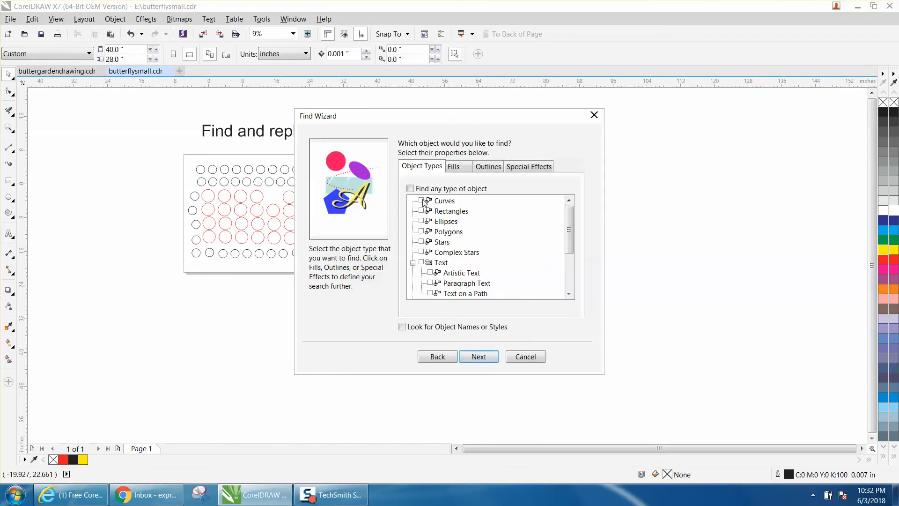
left_click(482, 359)
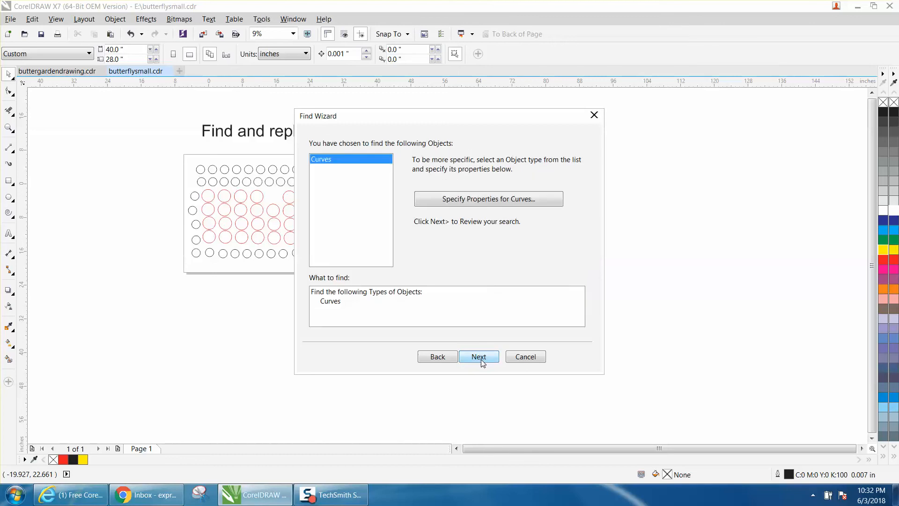
Step: Restrict the curve search to objects with exactly 4 nodes
left_click(482, 204)
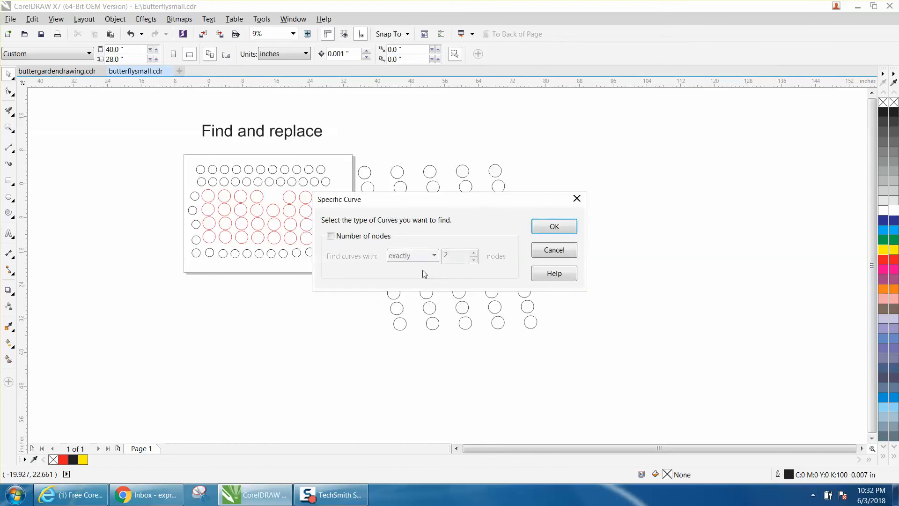
left_click(331, 236)
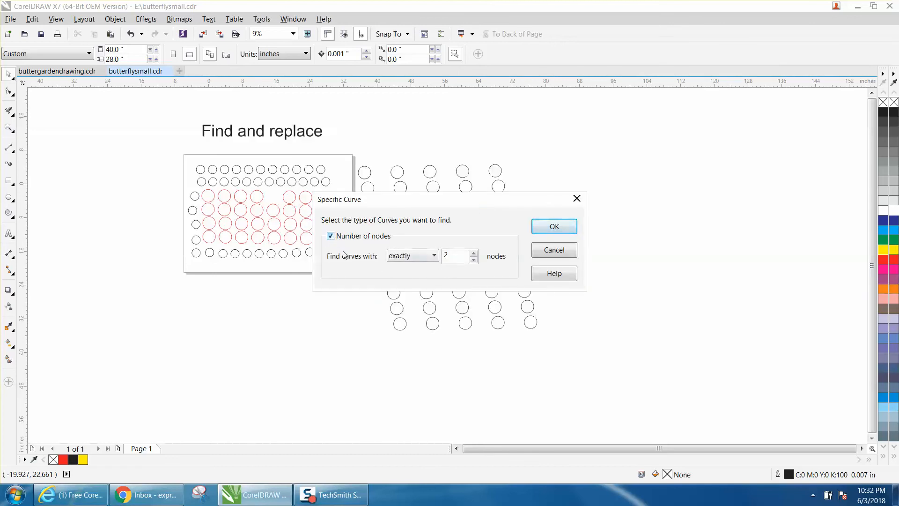
left_click(474, 253)
left_click(553, 227)
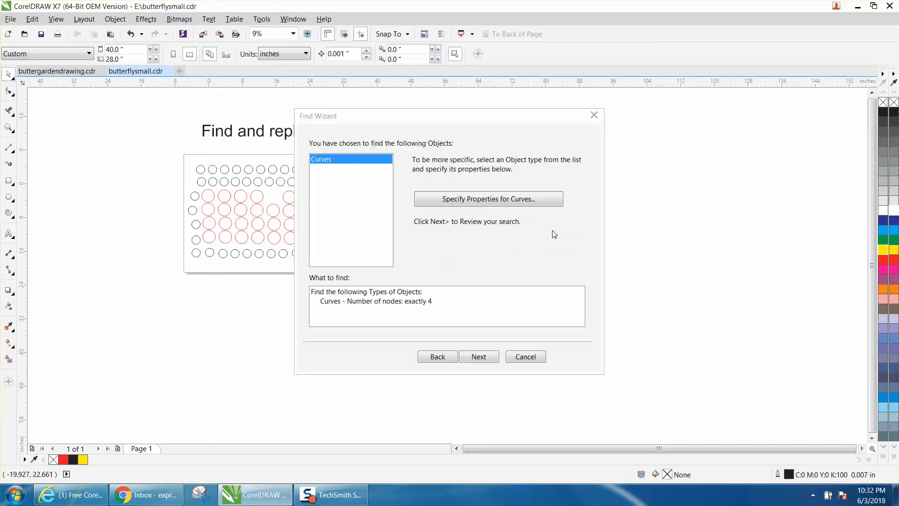
Step: Run the 4-node curve search and select every matching circle
left_click(484, 354)
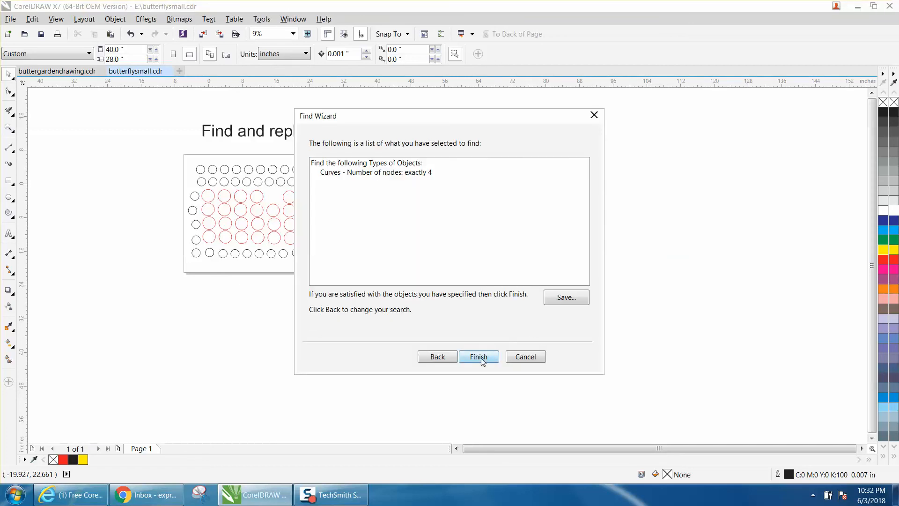
left_click(481, 358)
left_click(473, 249)
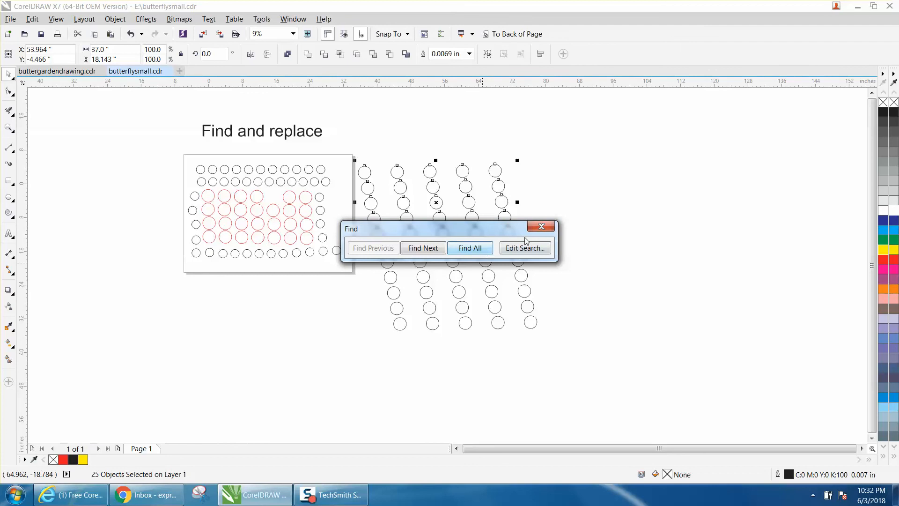
Step: Close the search, move the selected 4-node circles about 40 inches right and back above the 2-node circles, and deselect them
left_click(540, 228)
left_click_drag(437, 203, 607, 200)
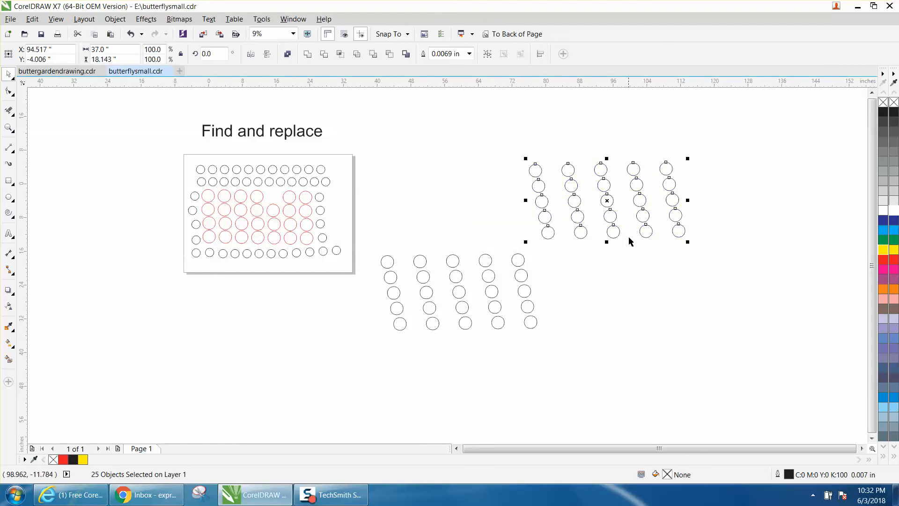
left_click_drag(607, 200, 446, 203)
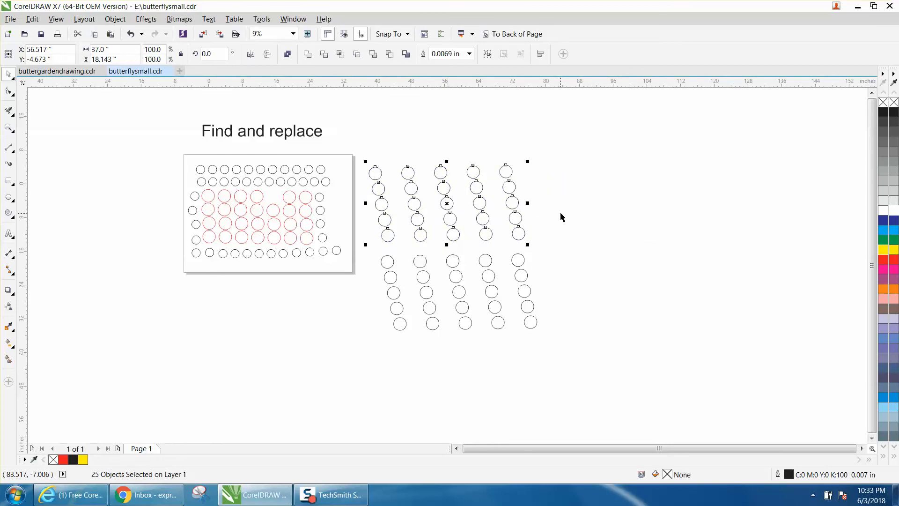
left_click(365, 247)
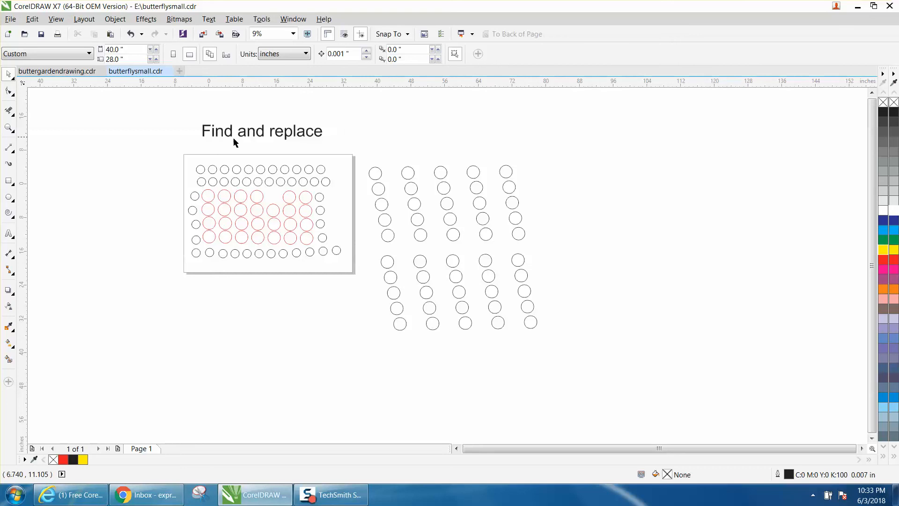
Step: Examine the red and black circles on the page up close
left_click(8, 127)
left_click_drag(173, 162, 393, 285)
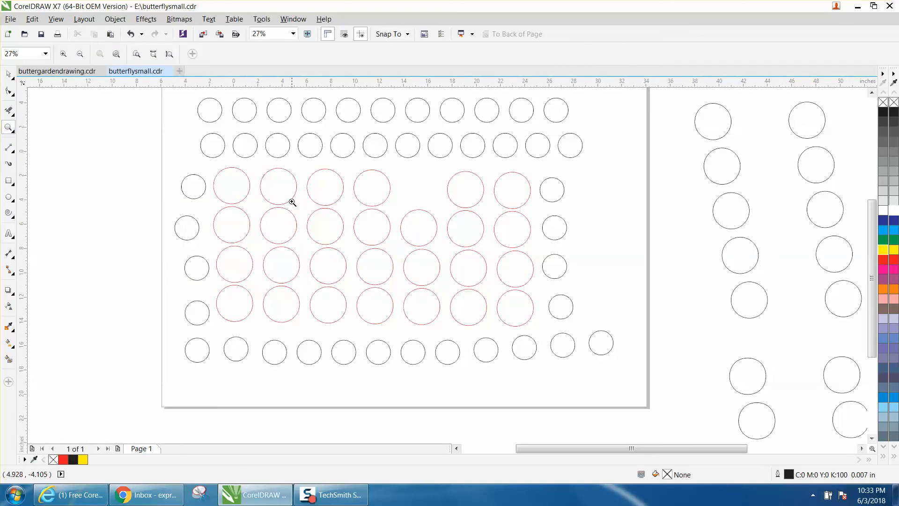